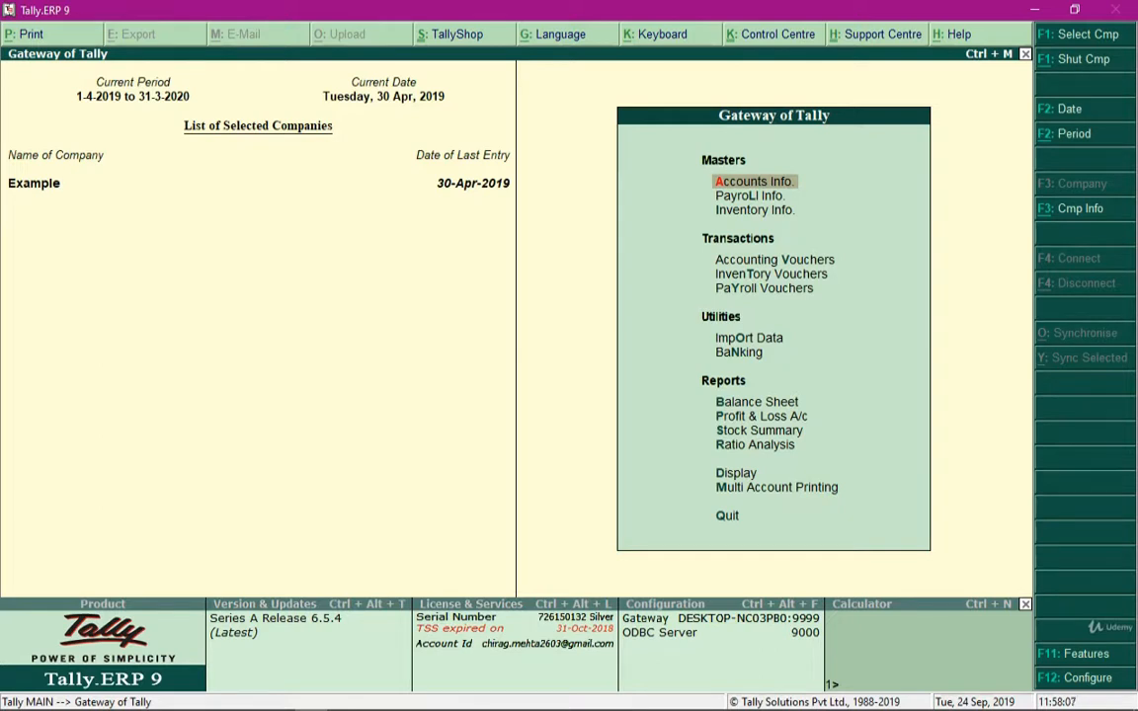
Open a new payroll voucher and start Payroll Autofill
key(Down)
key(Down)
key(Down)
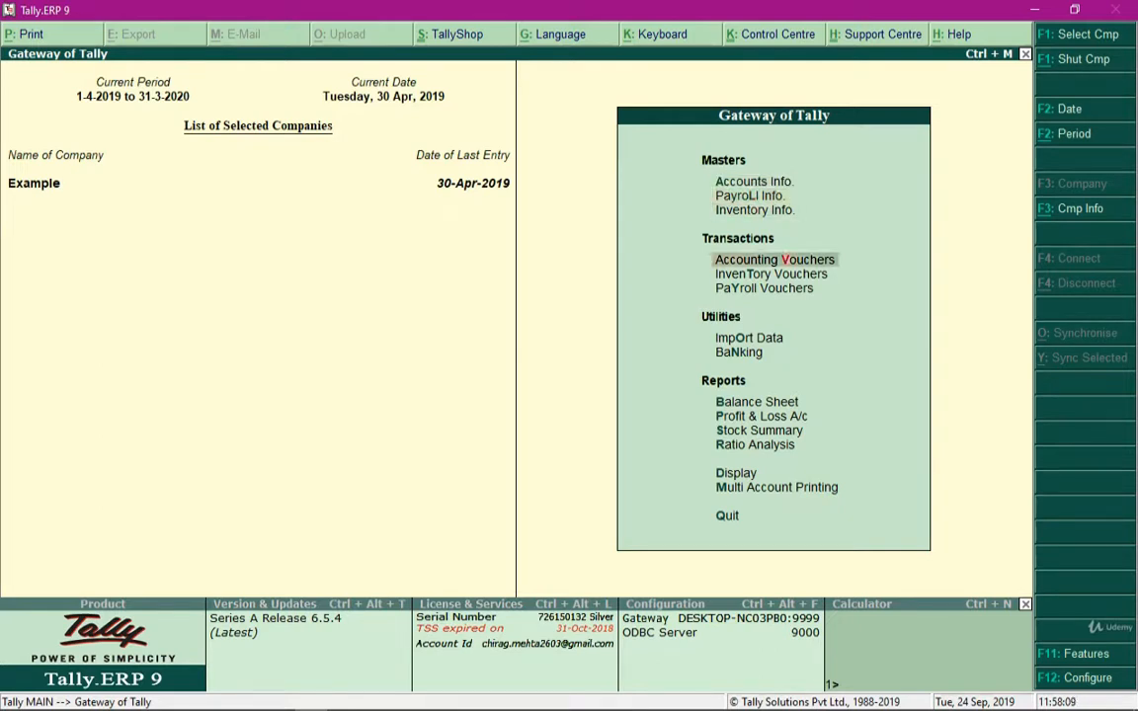
key(Down)
key(Down)
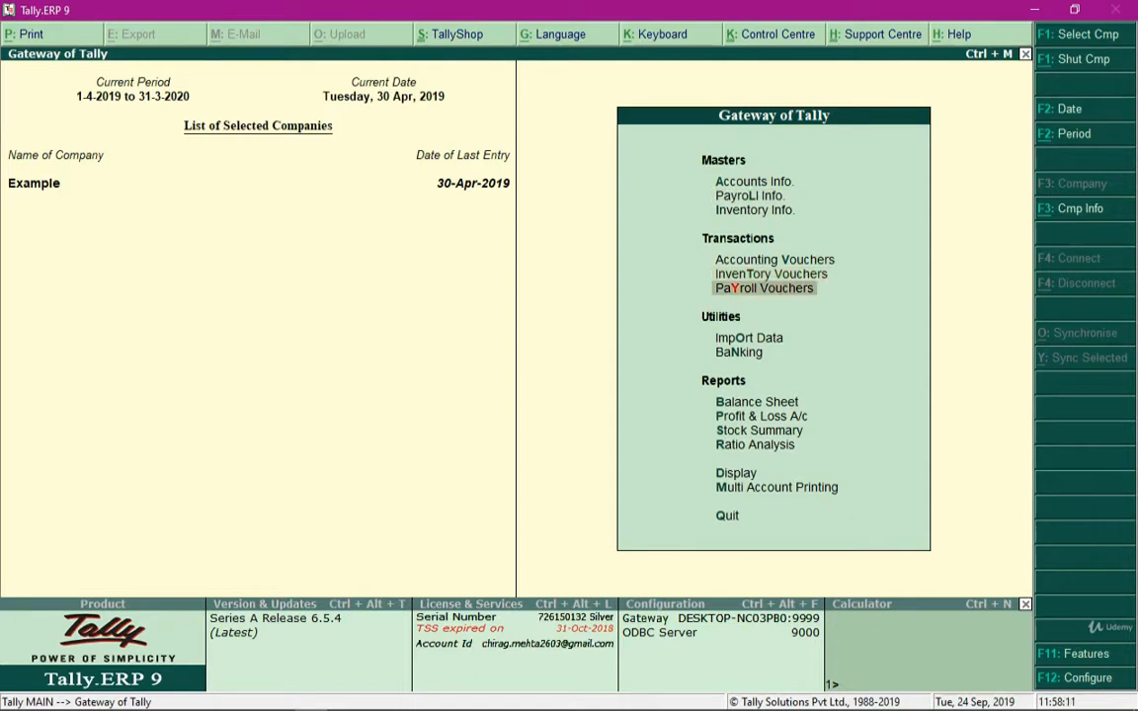
key(Return)
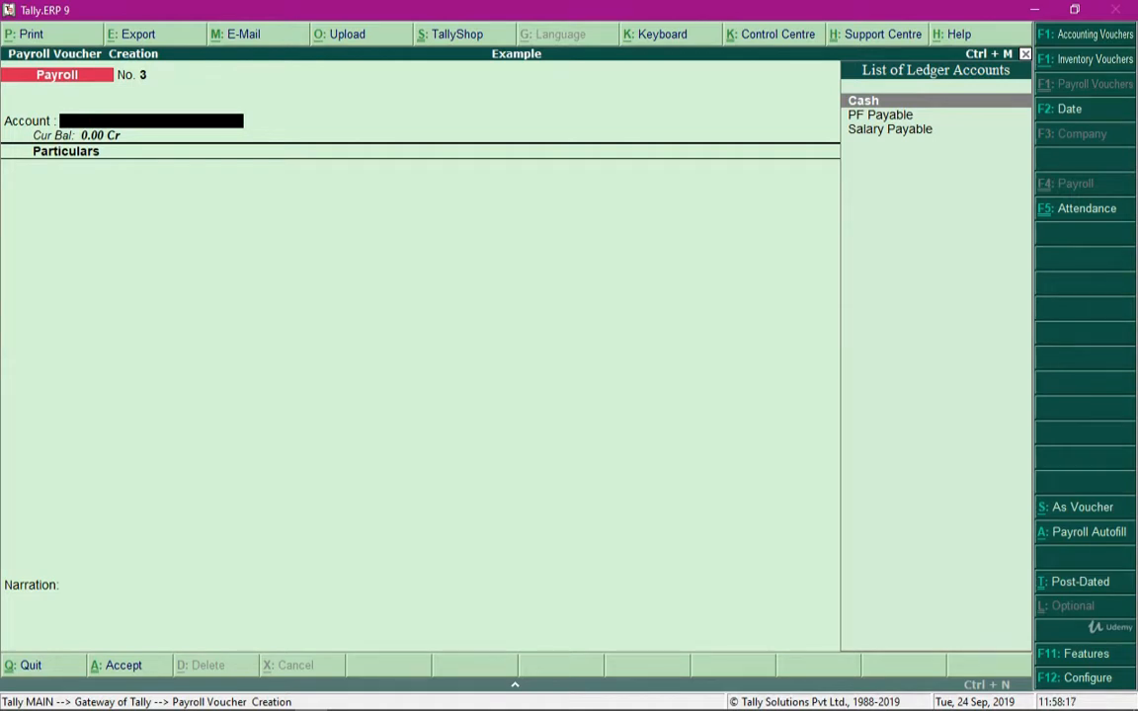
key(alt+a)
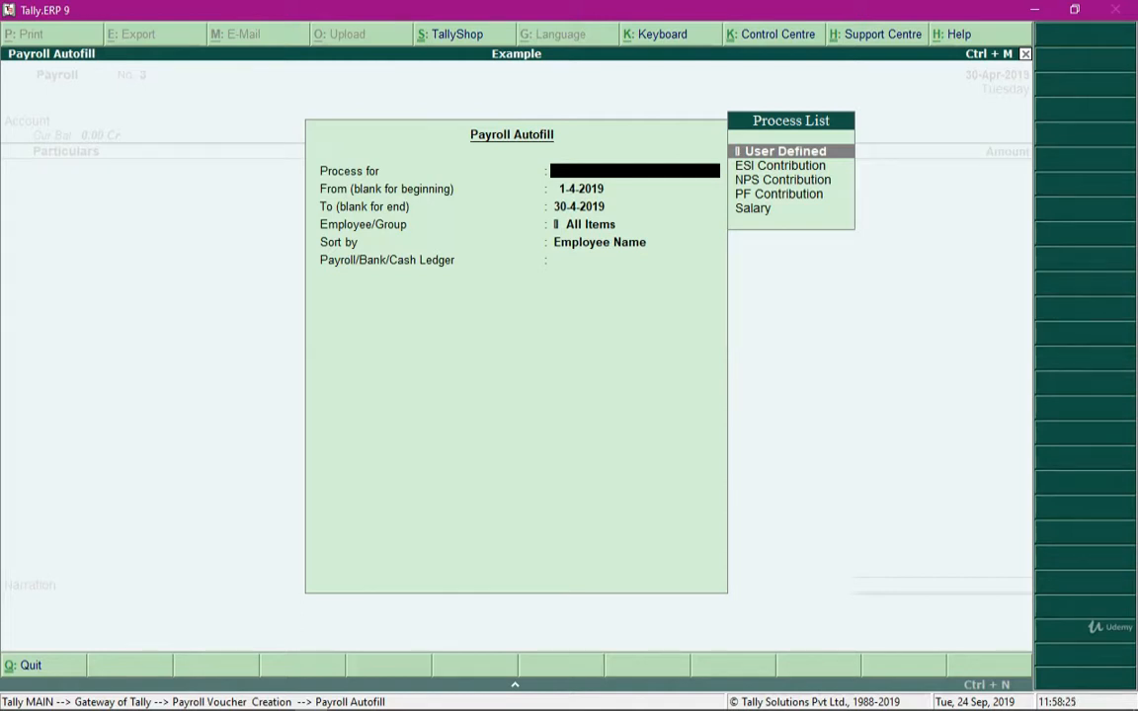
Set the payroll autofill to process ESI Contribution for the period 1-4-2019 to 30-4-2019
key(Down)
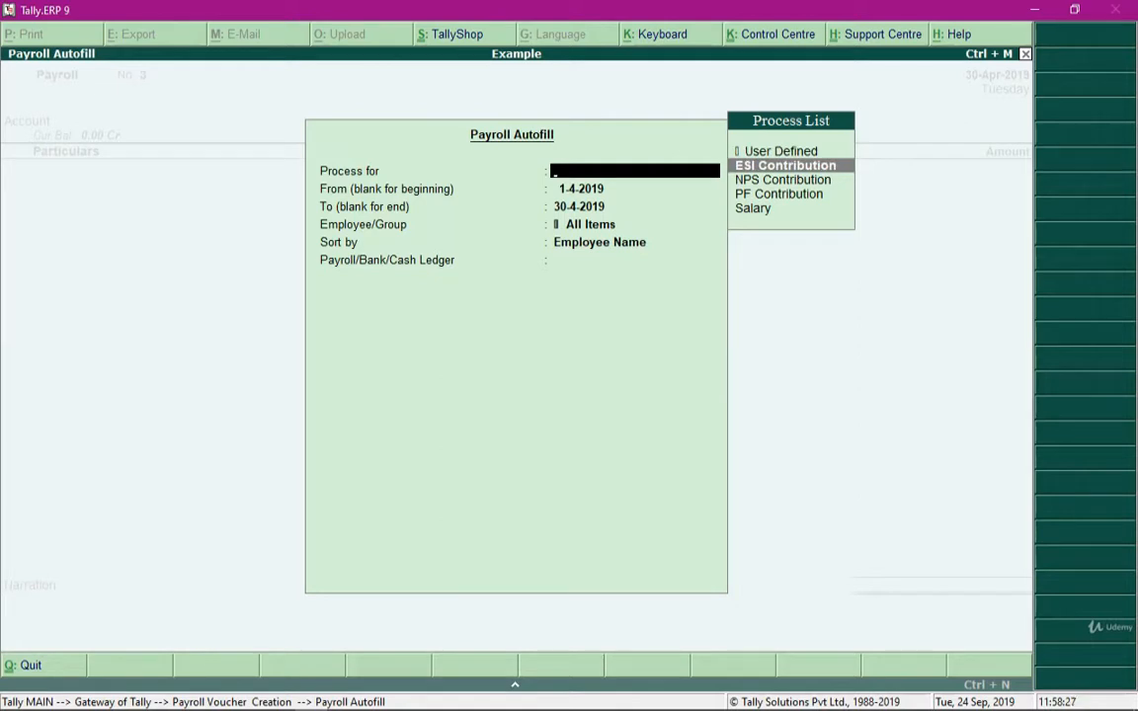
key(Return)
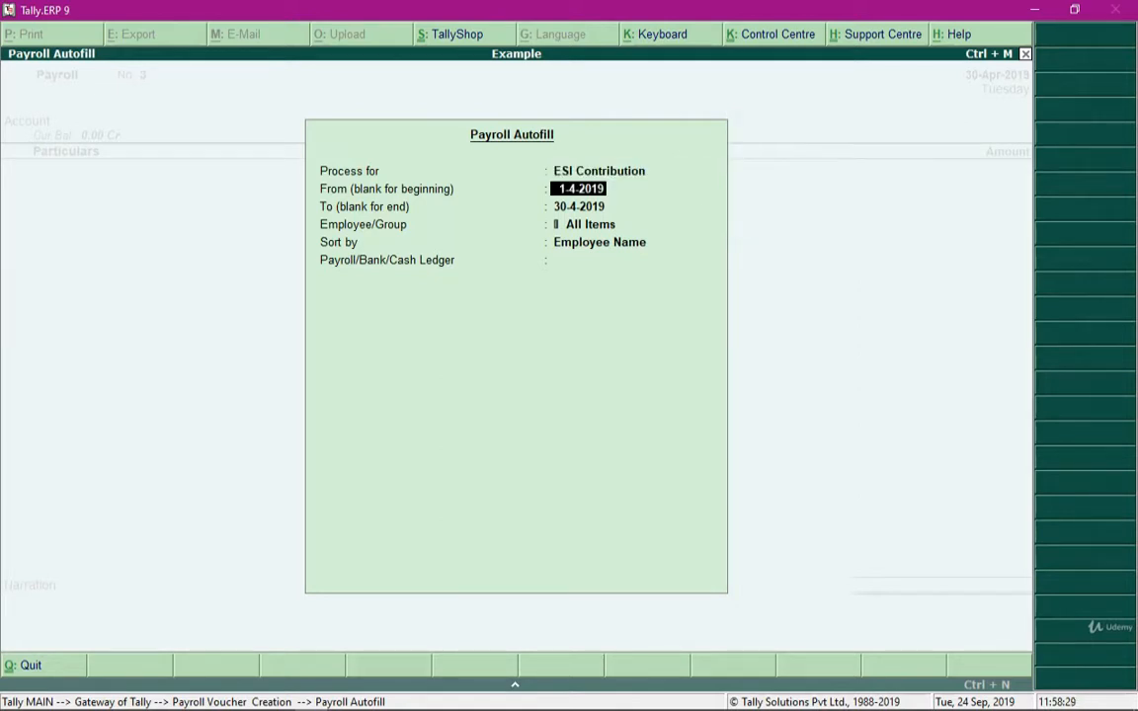
key(Return)
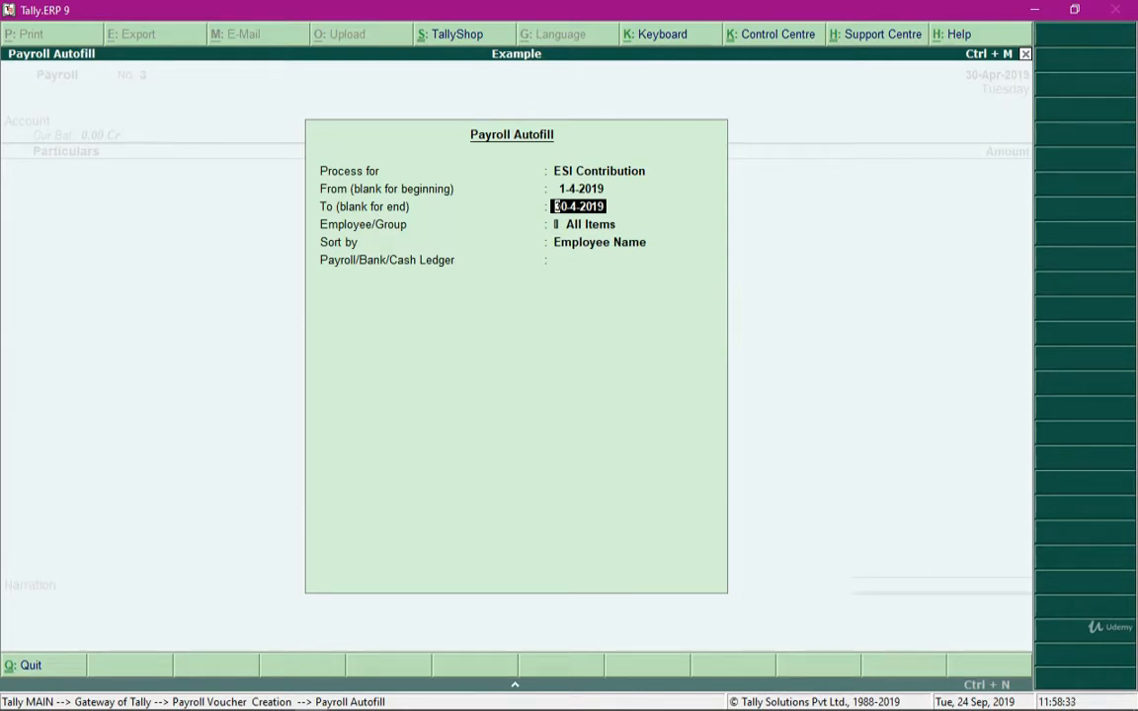
key(Return)
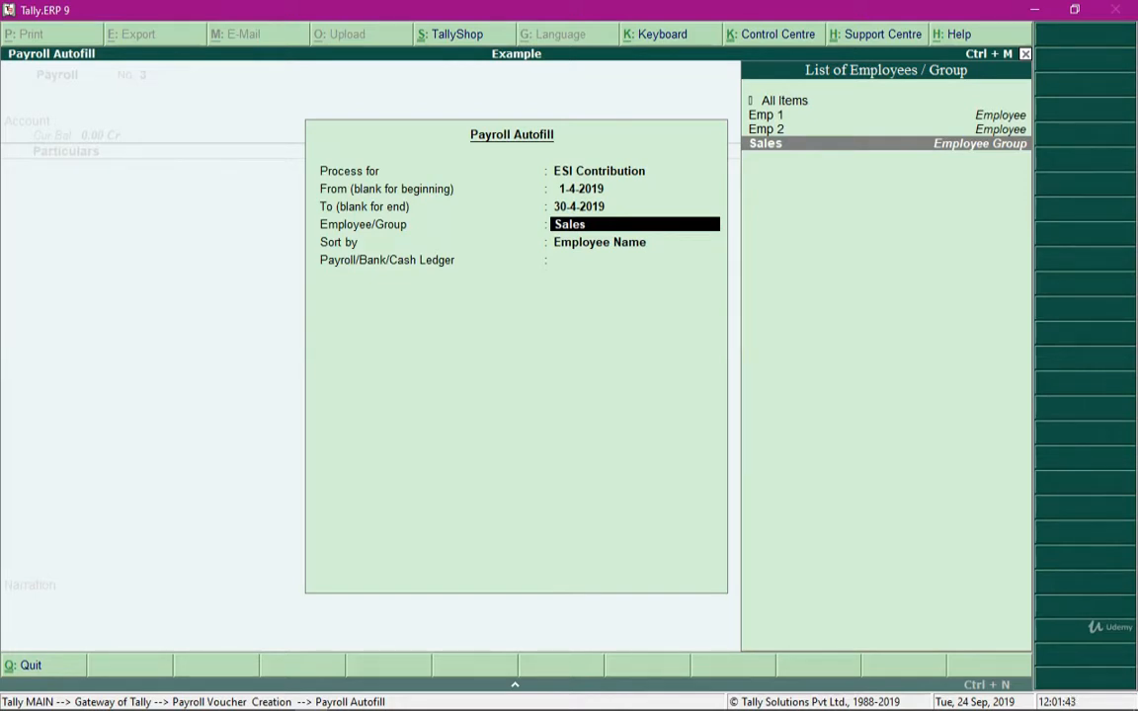
Choose the Sales employee group for the payroll autofill and sort by Employee Name
key(Up)
key(Up)
key(Down)
key(Up)
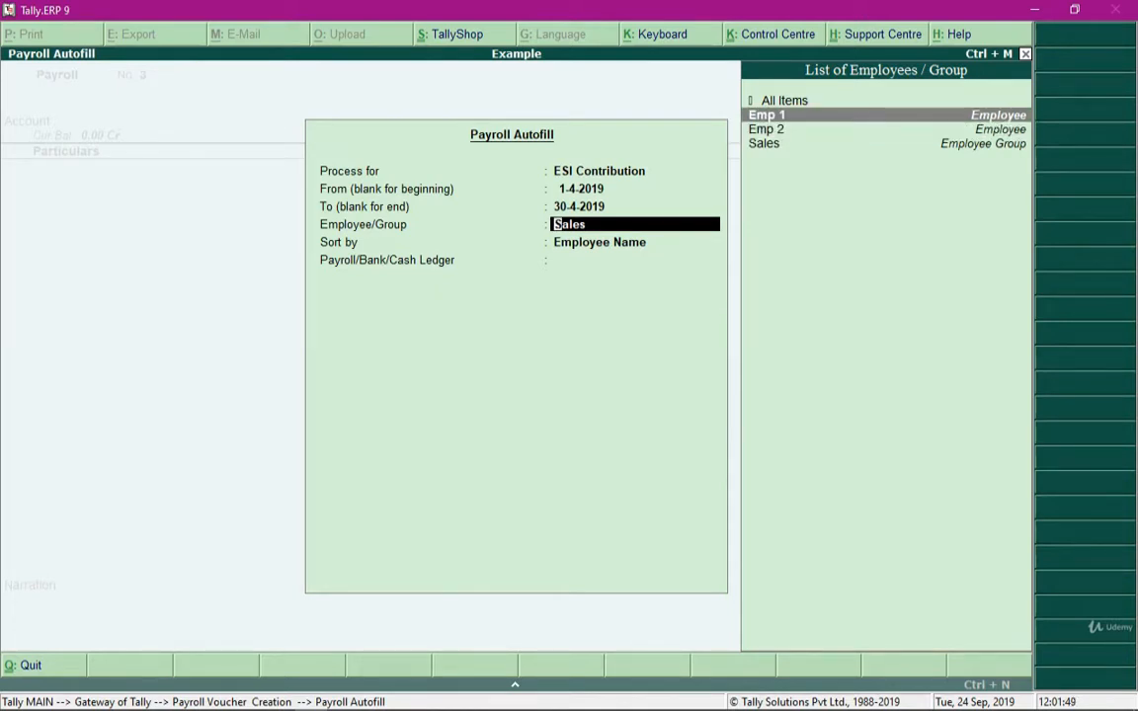
key(Up)
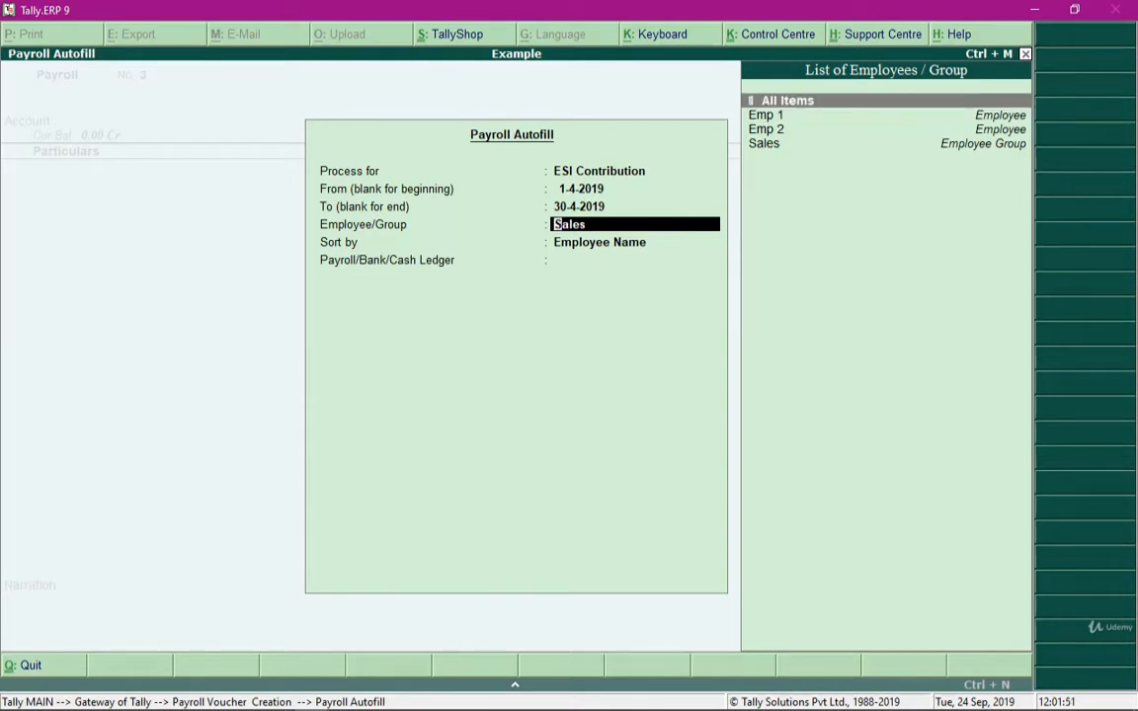
key(Down)
key(Down)
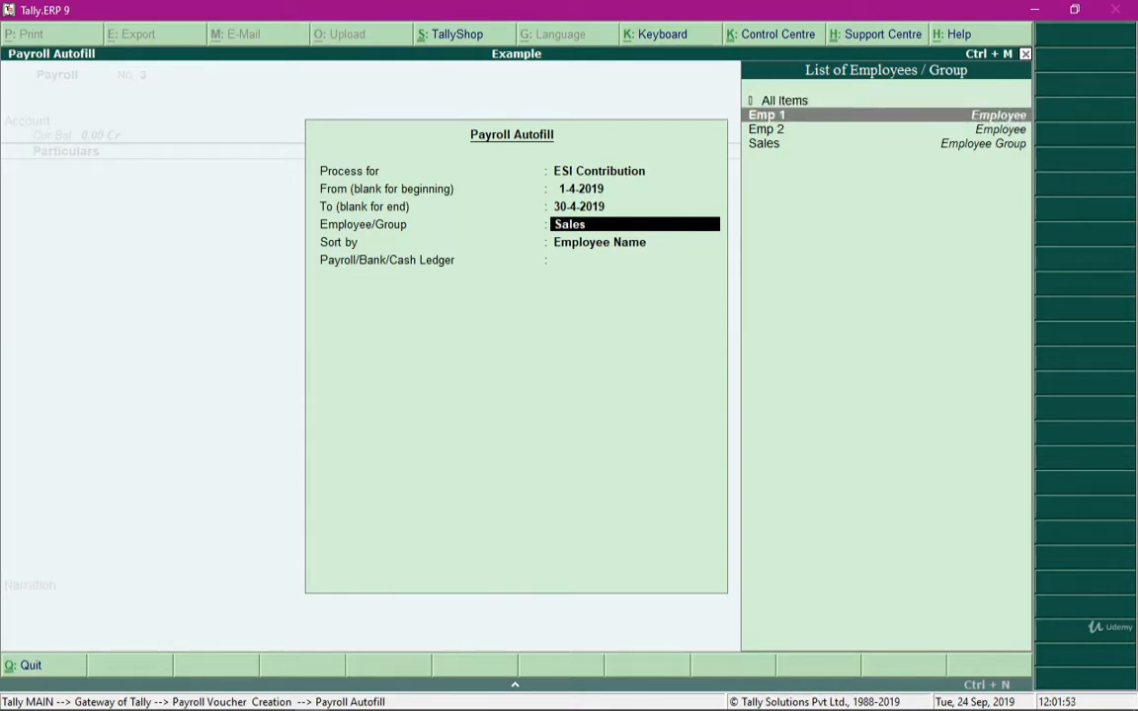
key(Down)
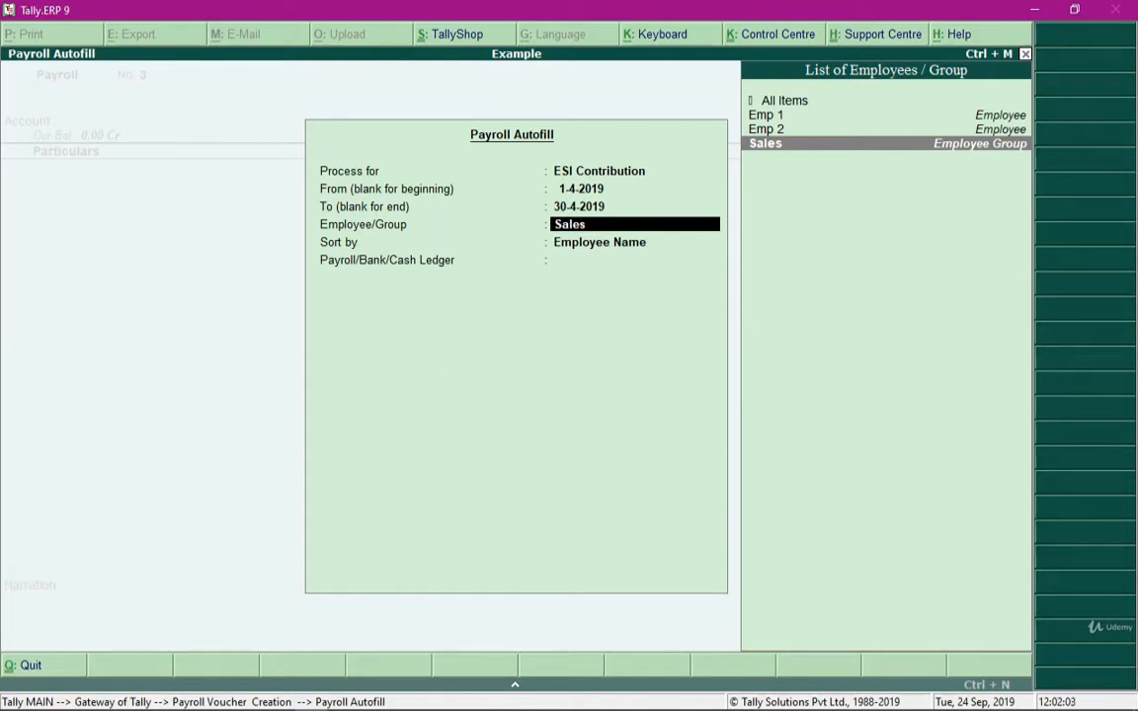
key(Return)
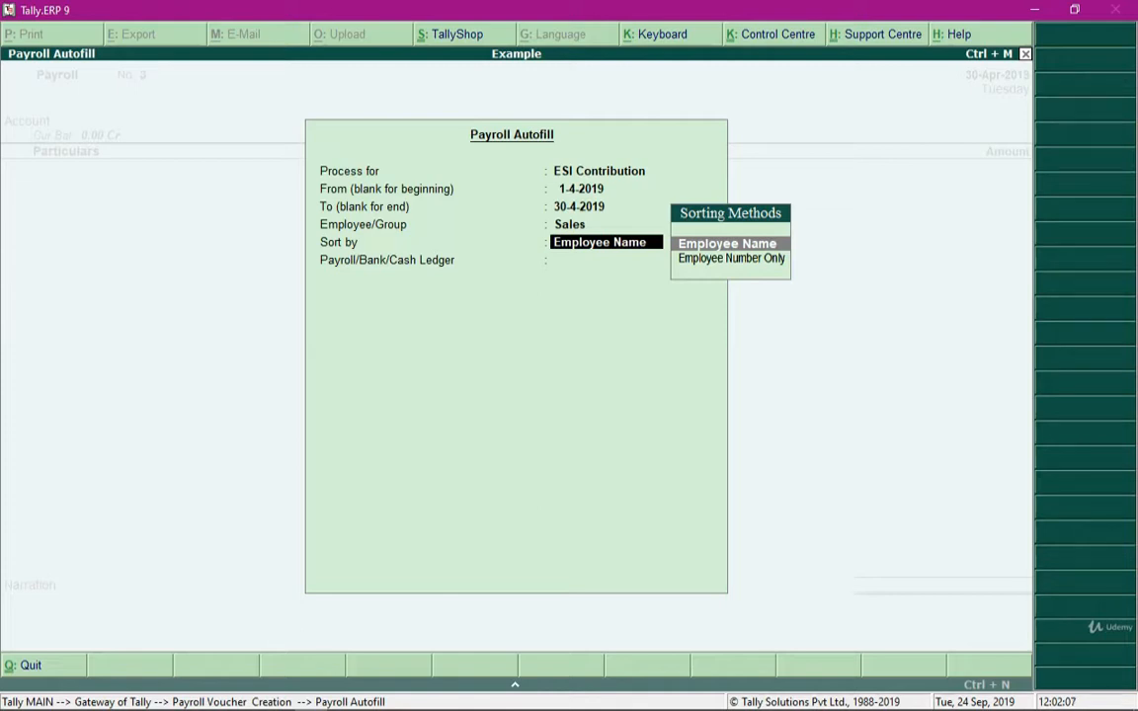
key(Return)
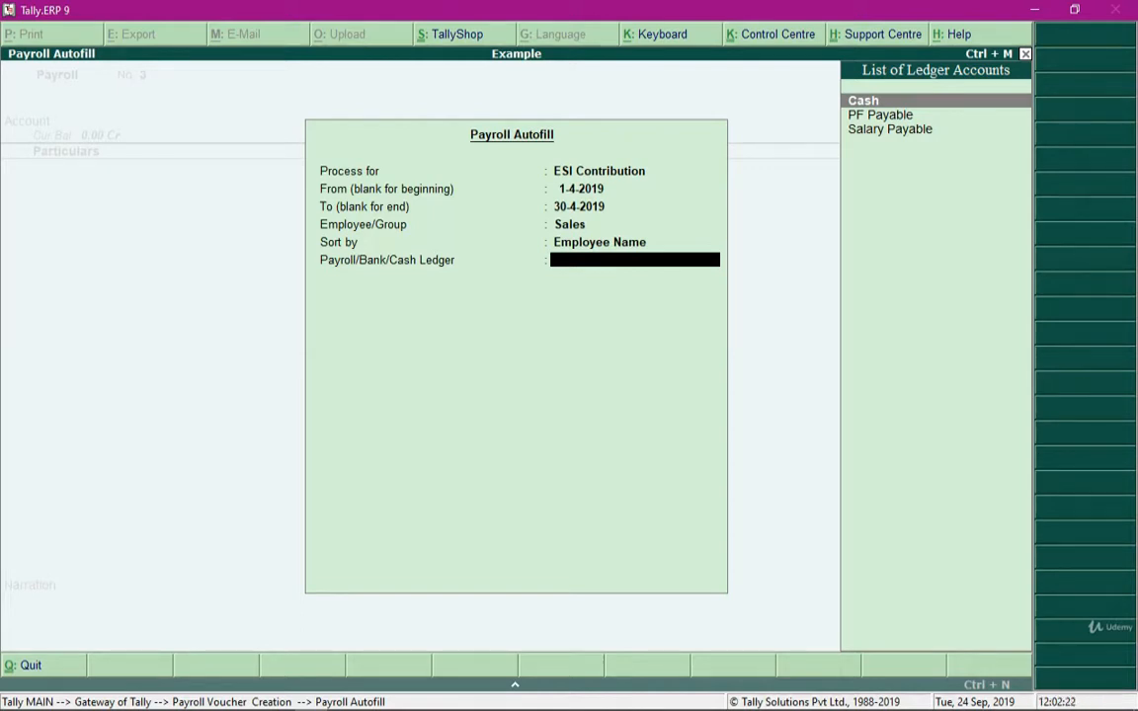
Create an ESI Payable pay head from the ledger selection, with pay head type Not Applicable, under Current Liabilities
key(alt+c)
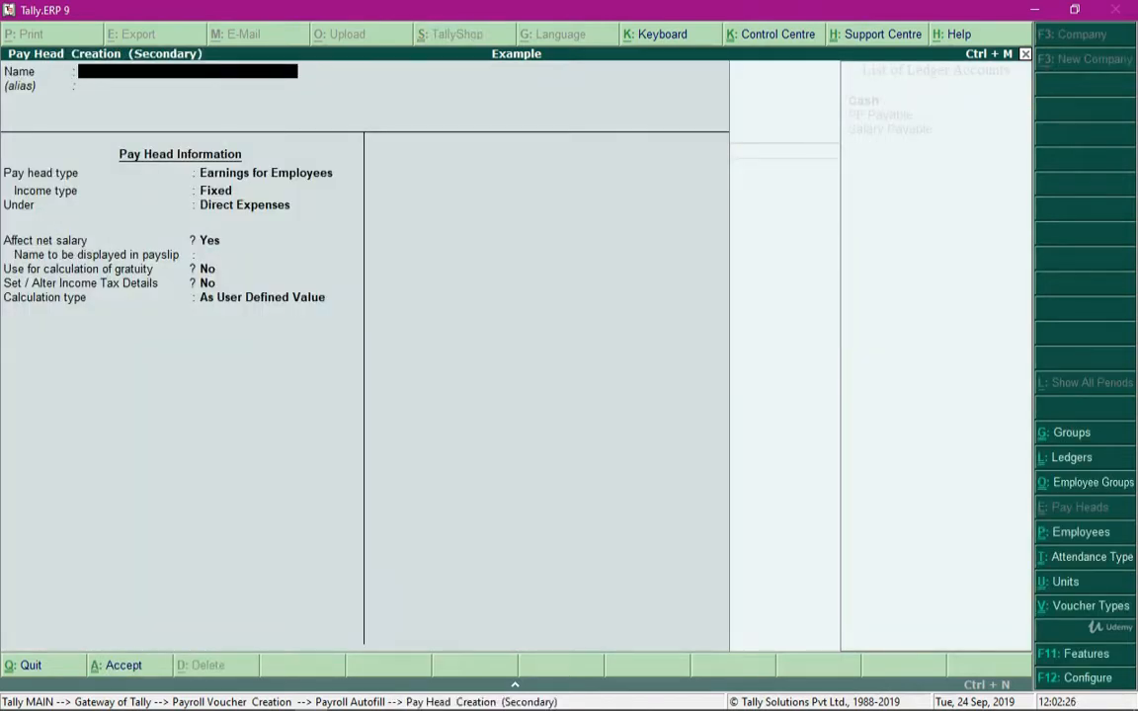
text(ESI Payable)
key(Return)
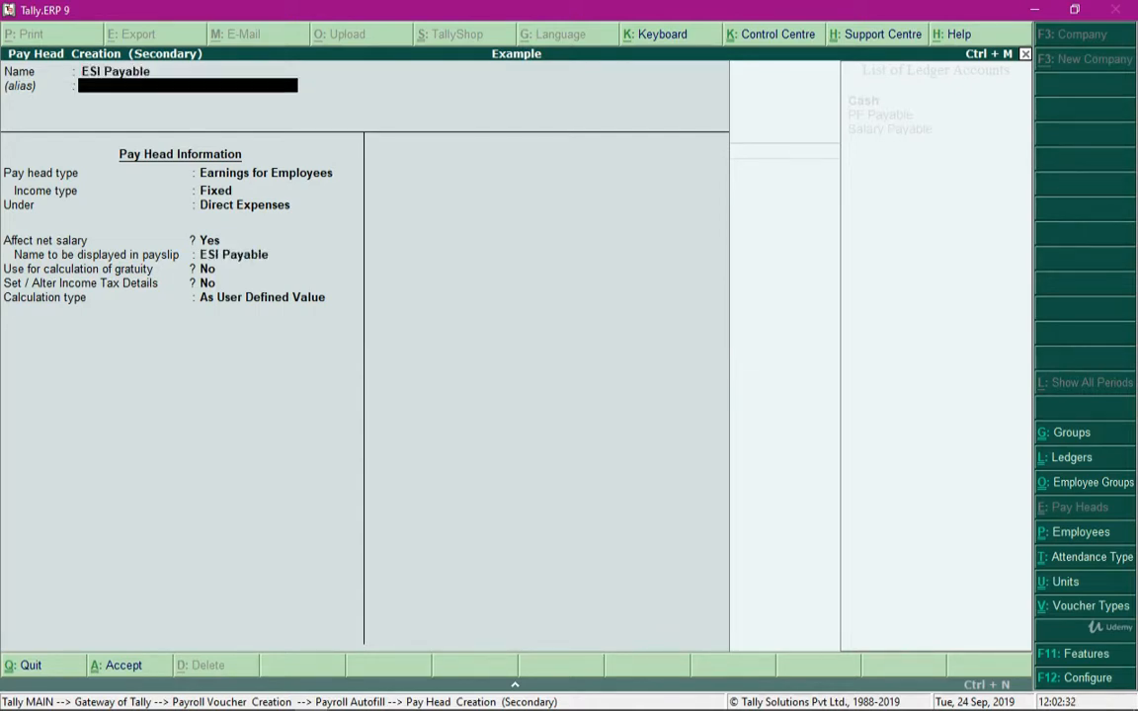
key(Return)
key(Up)
key(Up)
key(Up)
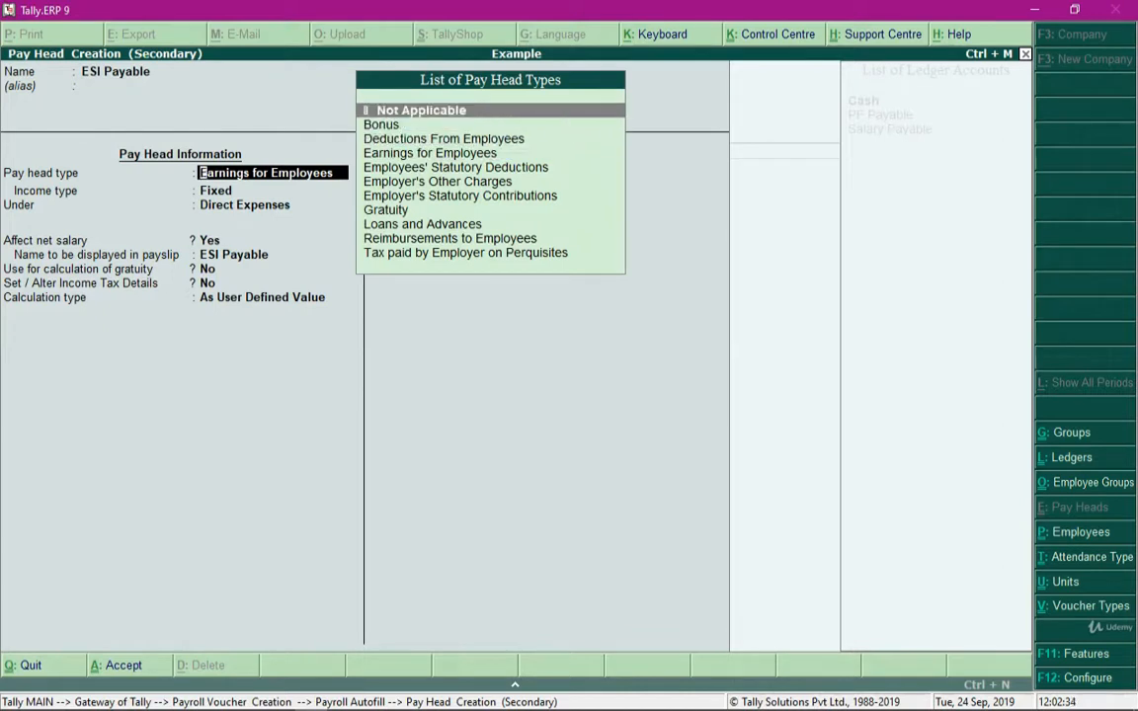
key(Return)
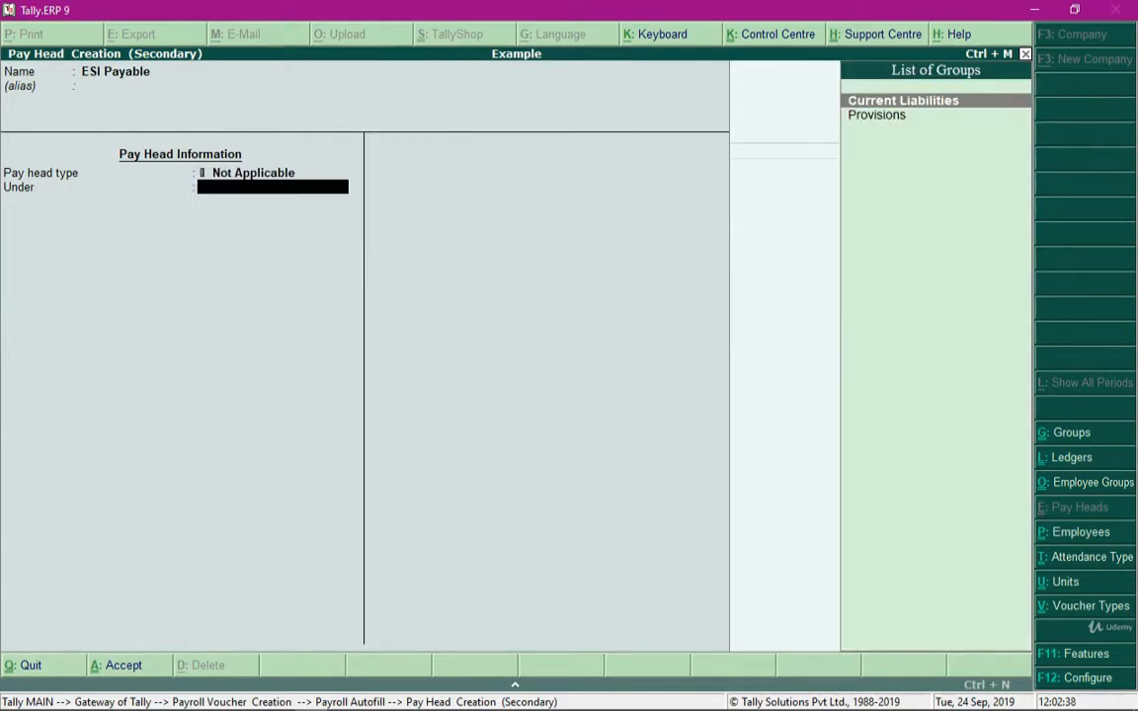
key(Return)
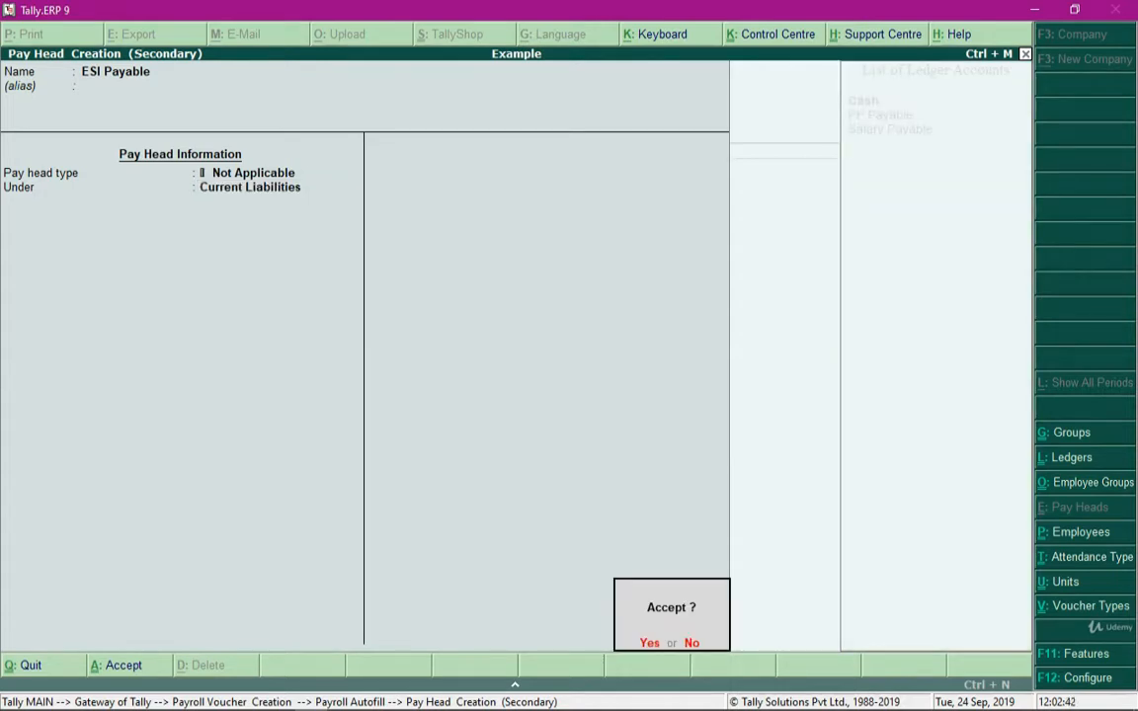
key(Return)
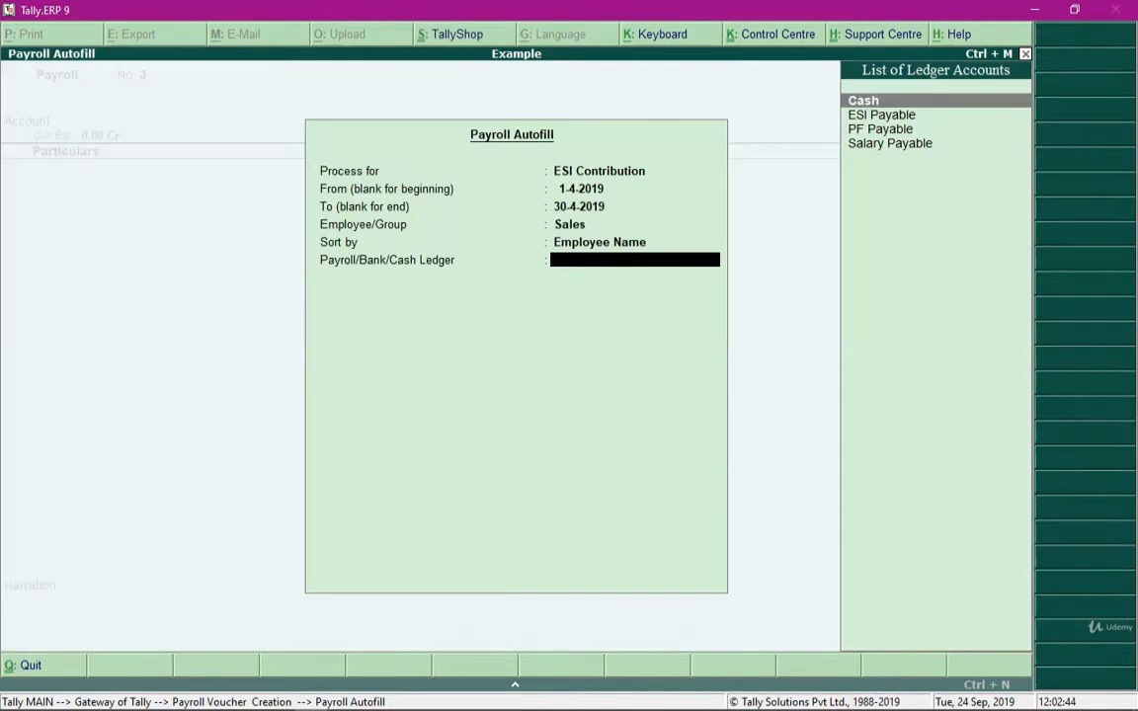
Assign ESI Payable as the payroll ledger and save the autofilled ESI contribution voucher
key(Down)
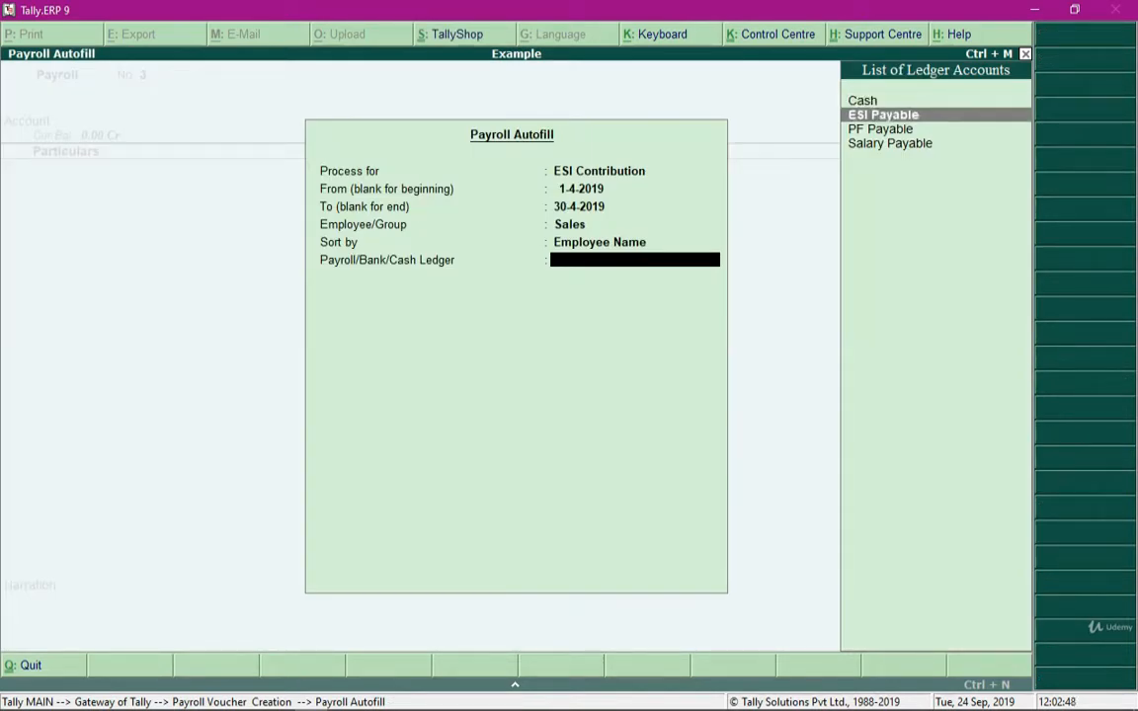
key(Return)
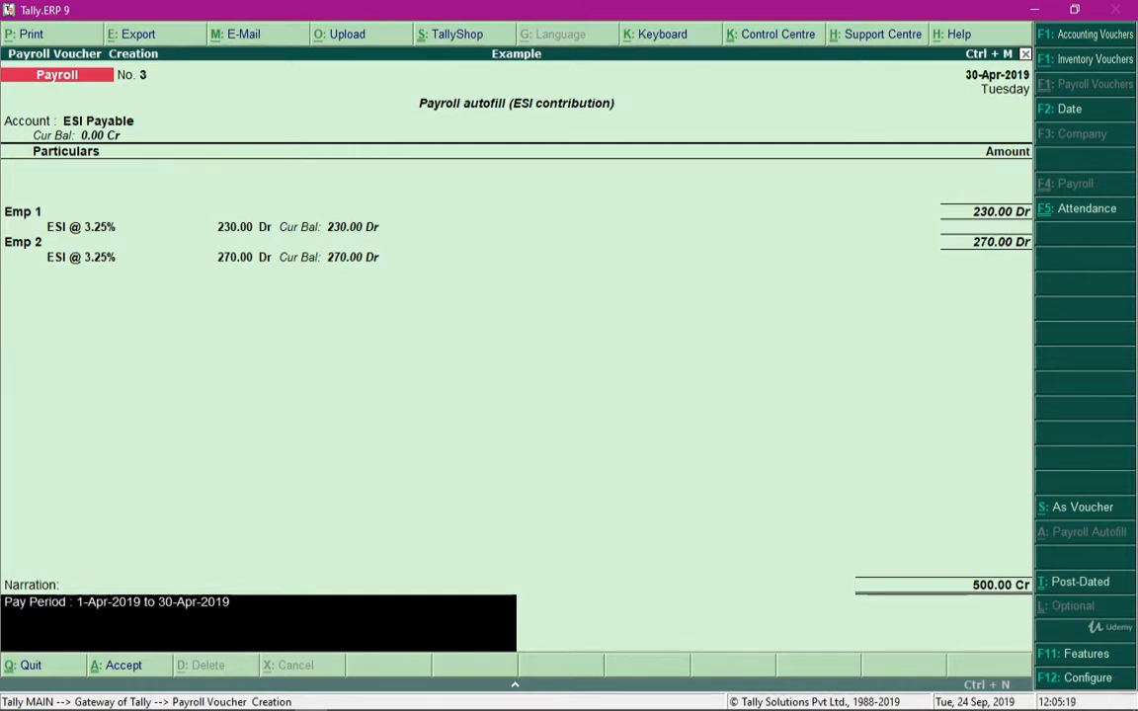
key(ctrl+a)
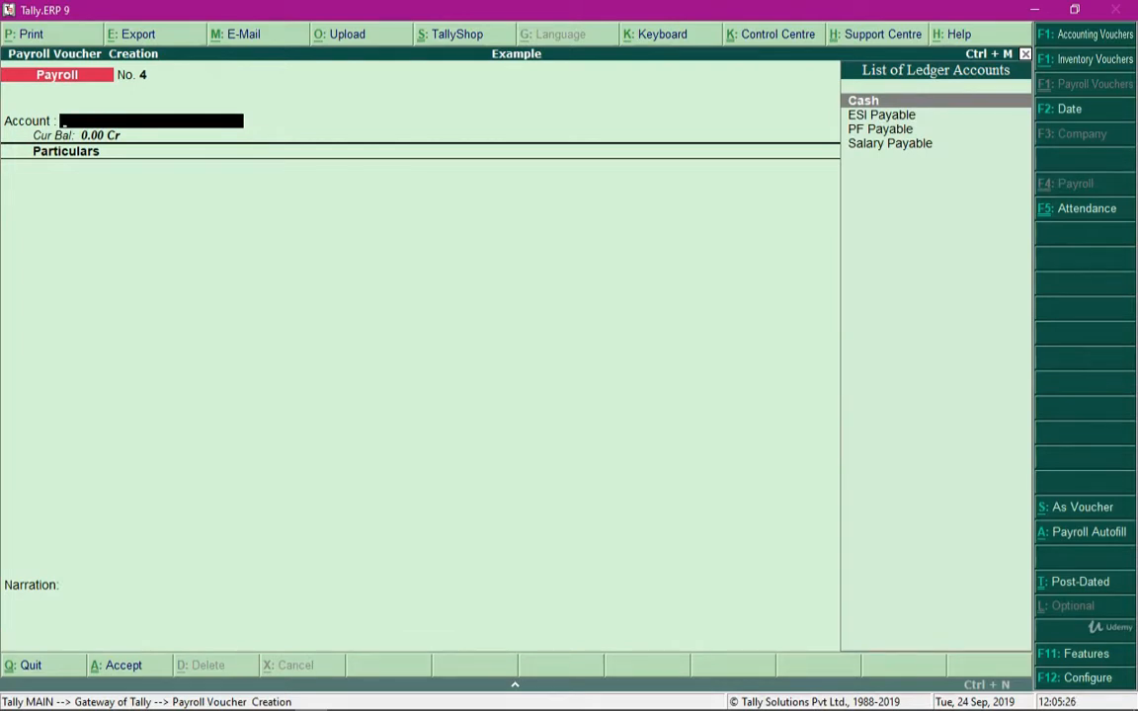
Leave payroll voucher creation, open a new payment voucher under Accounting Vouchers and start its autofill
key(Escape)
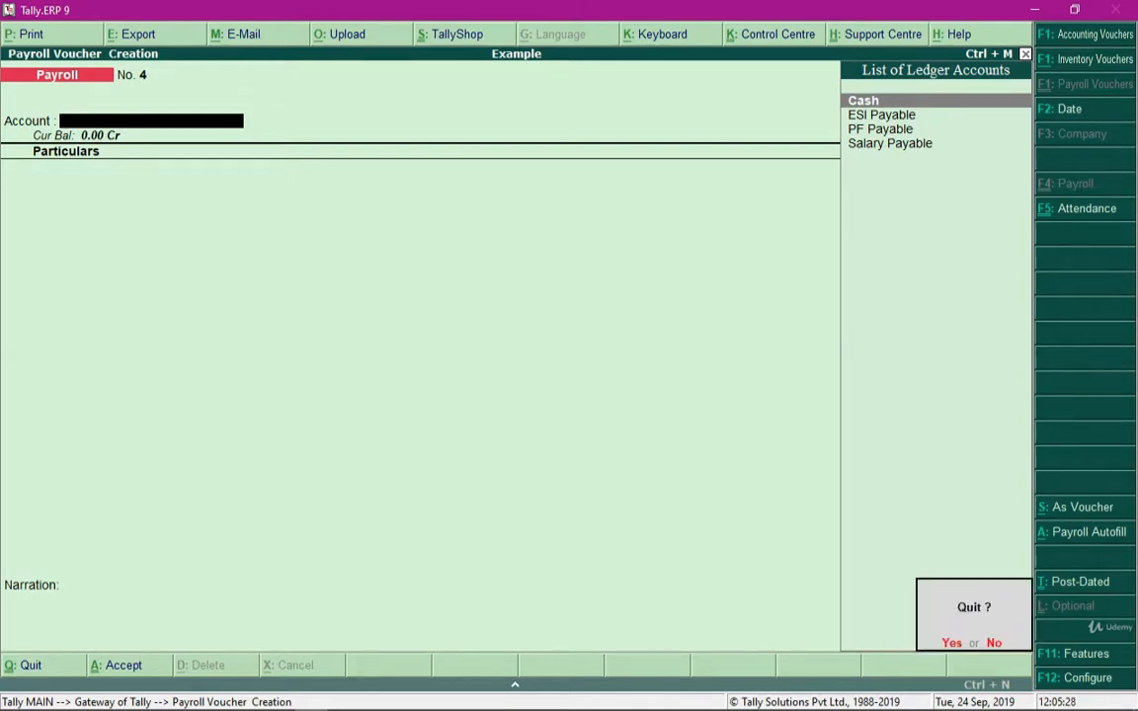
key(y)
key(Up)
key(Up)
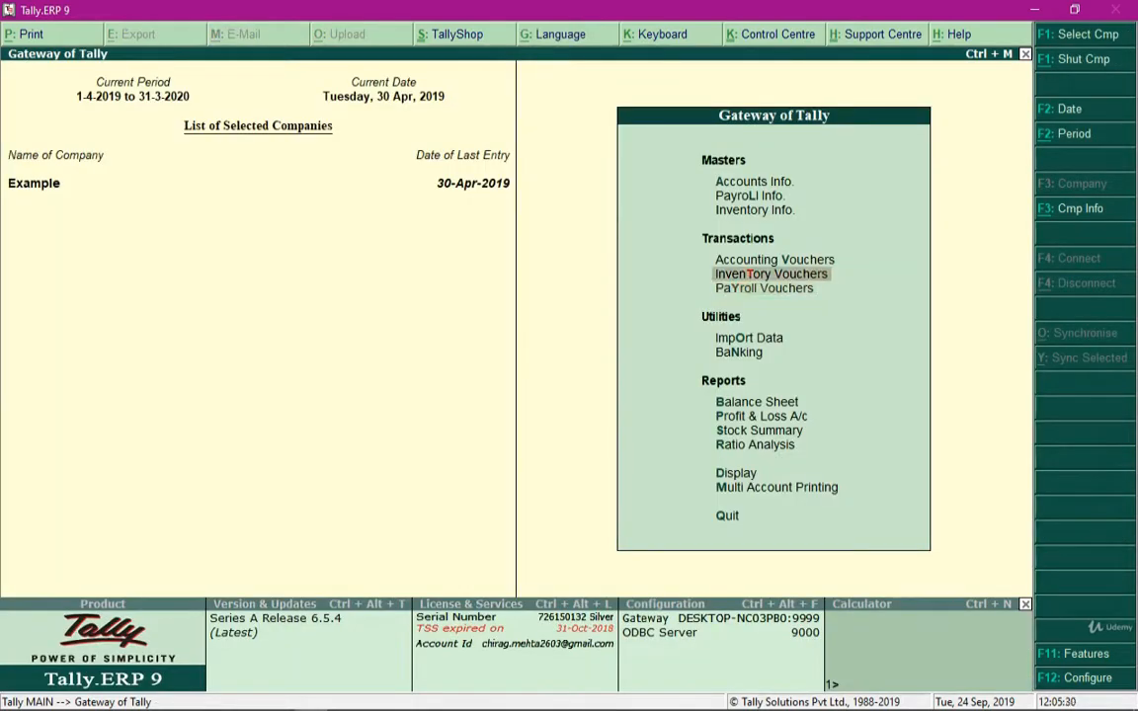
key(Return)
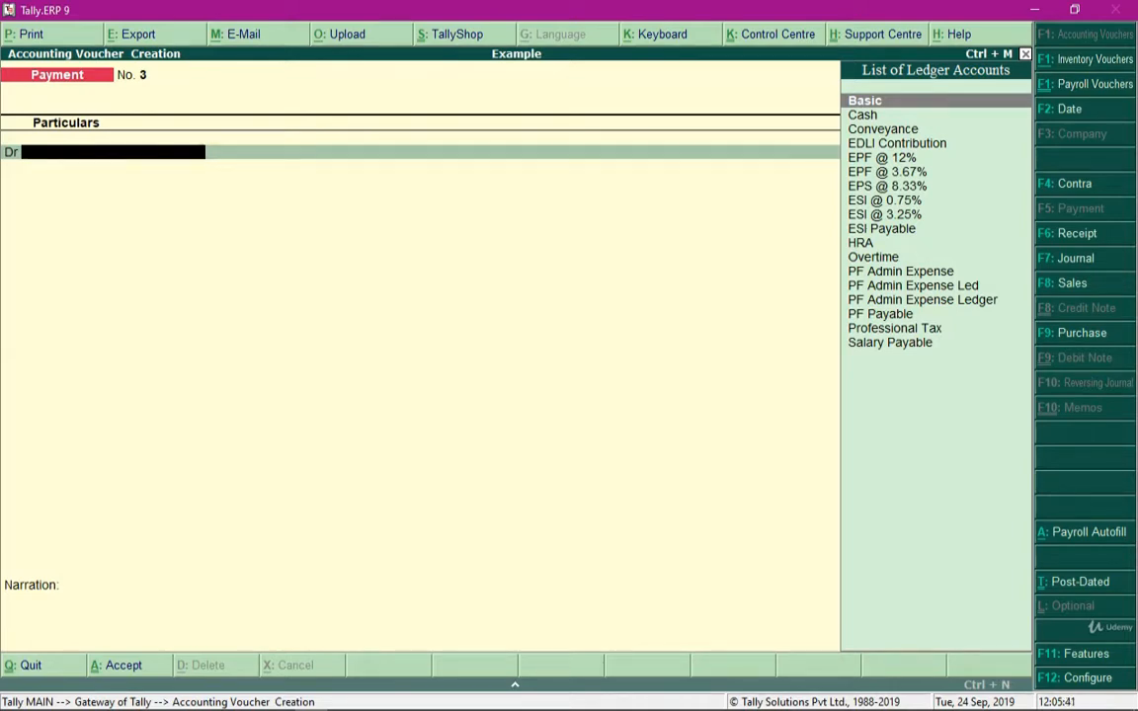
key(alt+a)
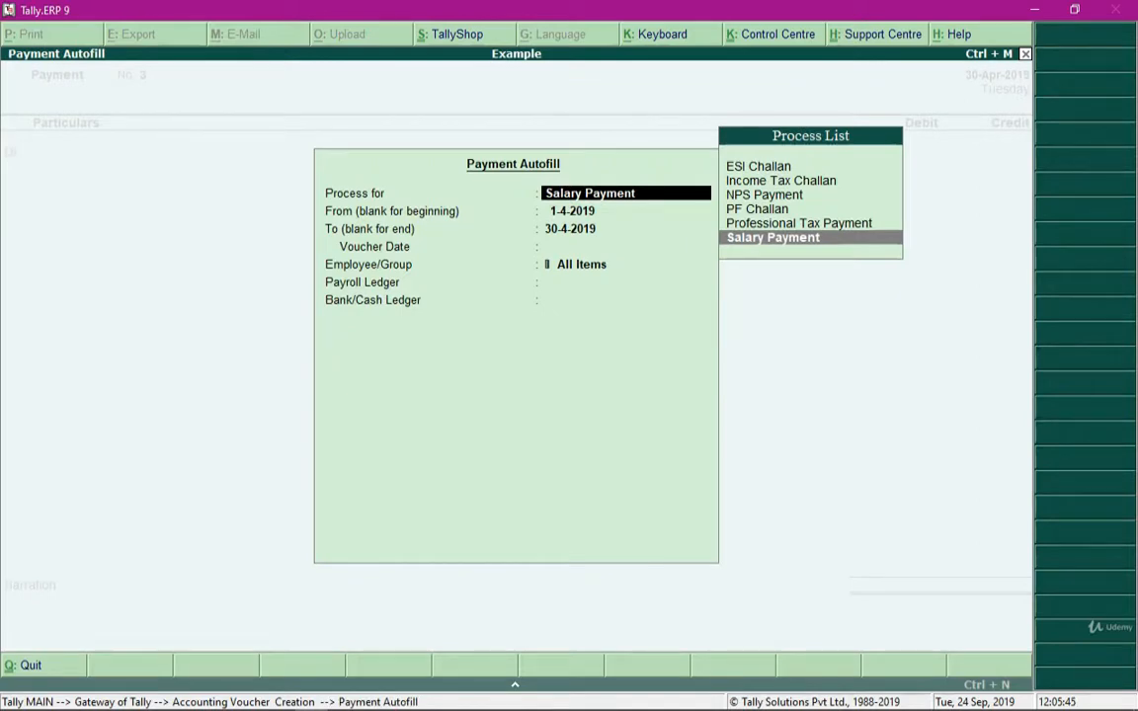
Set the payment autofill to process ESI Challan for 1-4-2019 to 30-4-2019 with voucher date 30-4-2019
key(Up)
key(Up)
key(Up)
key(Up)
key(Up)
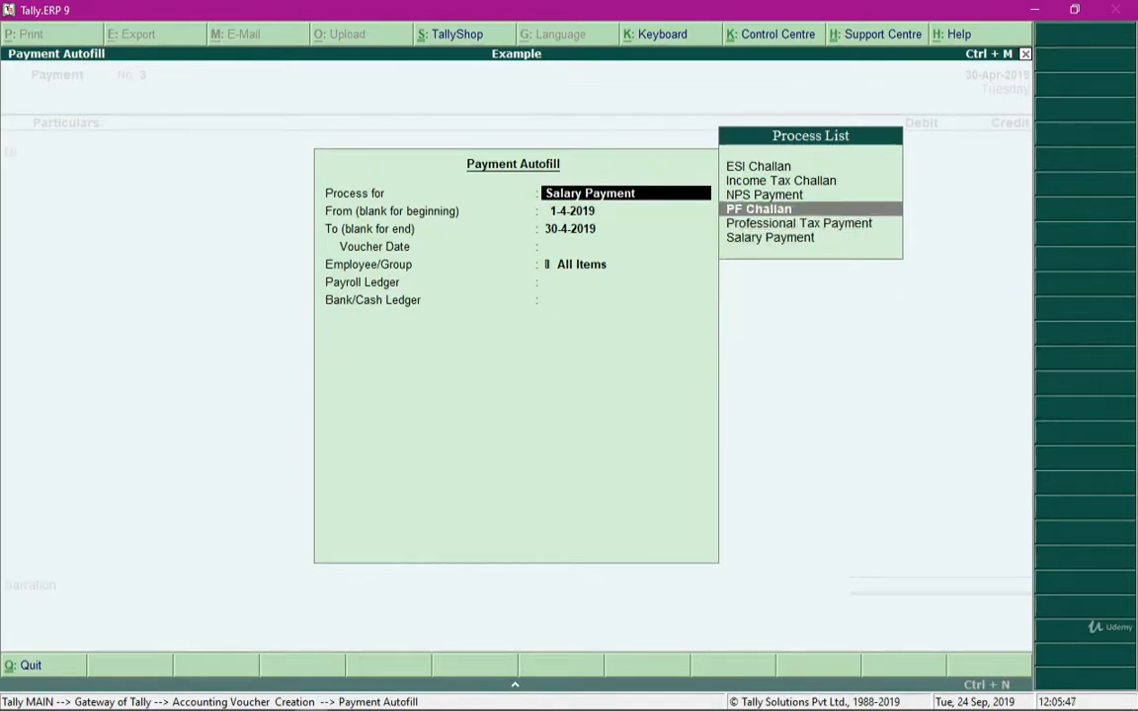
key(Return)
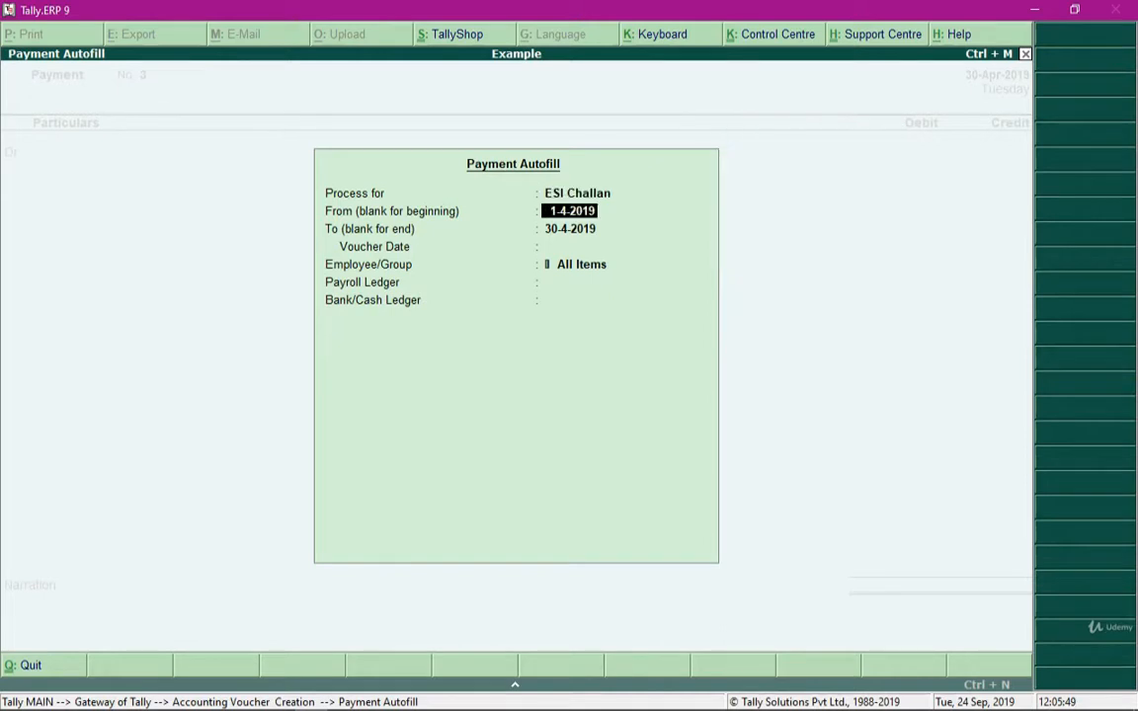
key(Return)
key(Return)
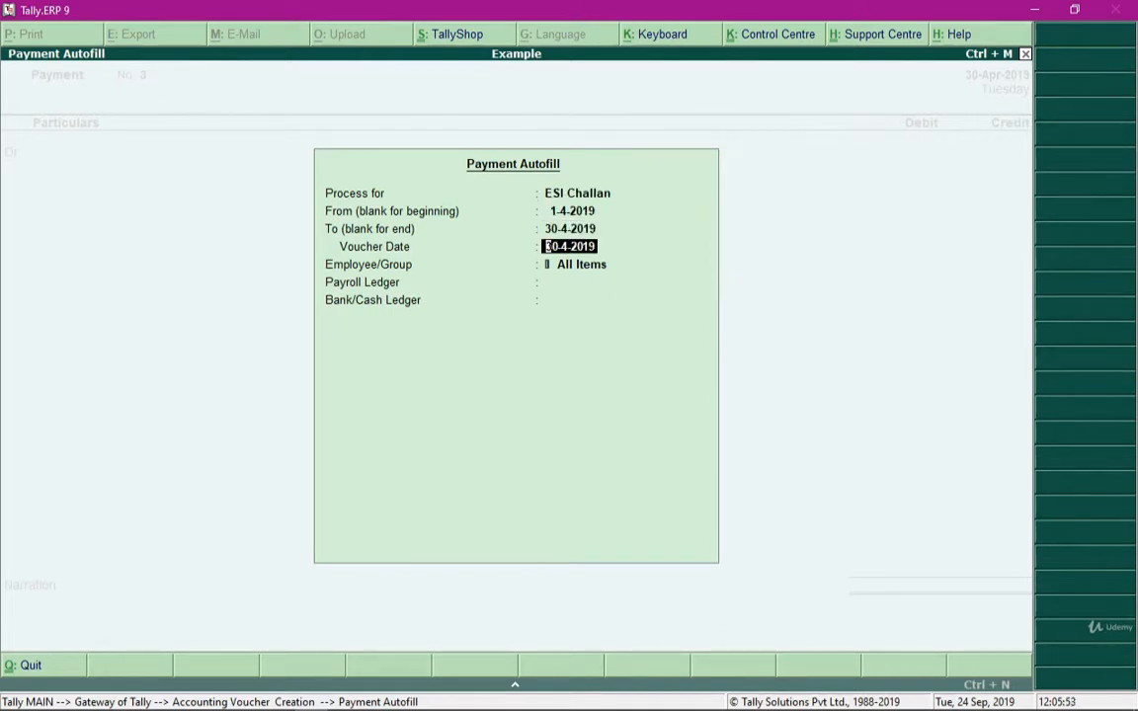
key(Return)
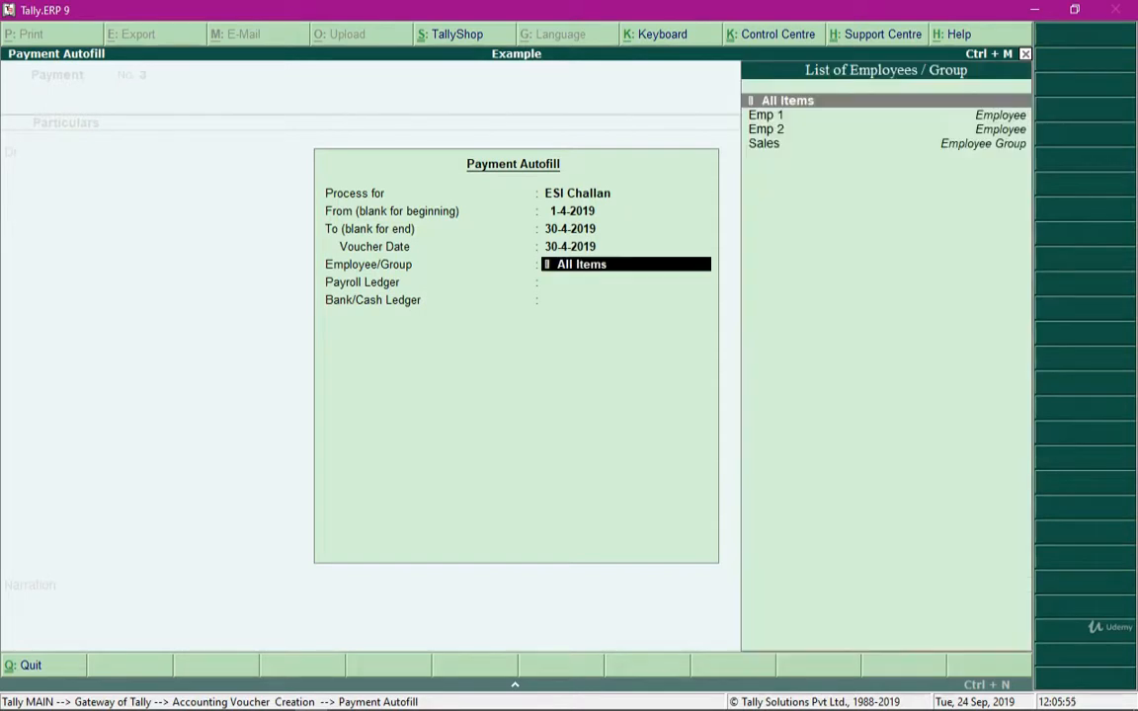
Fill the ESI challan payment for the Sales group, using ESI Payable as payroll ledger and Cash as bank/cash ledger
key(Down)
key(Down)
key(Down)
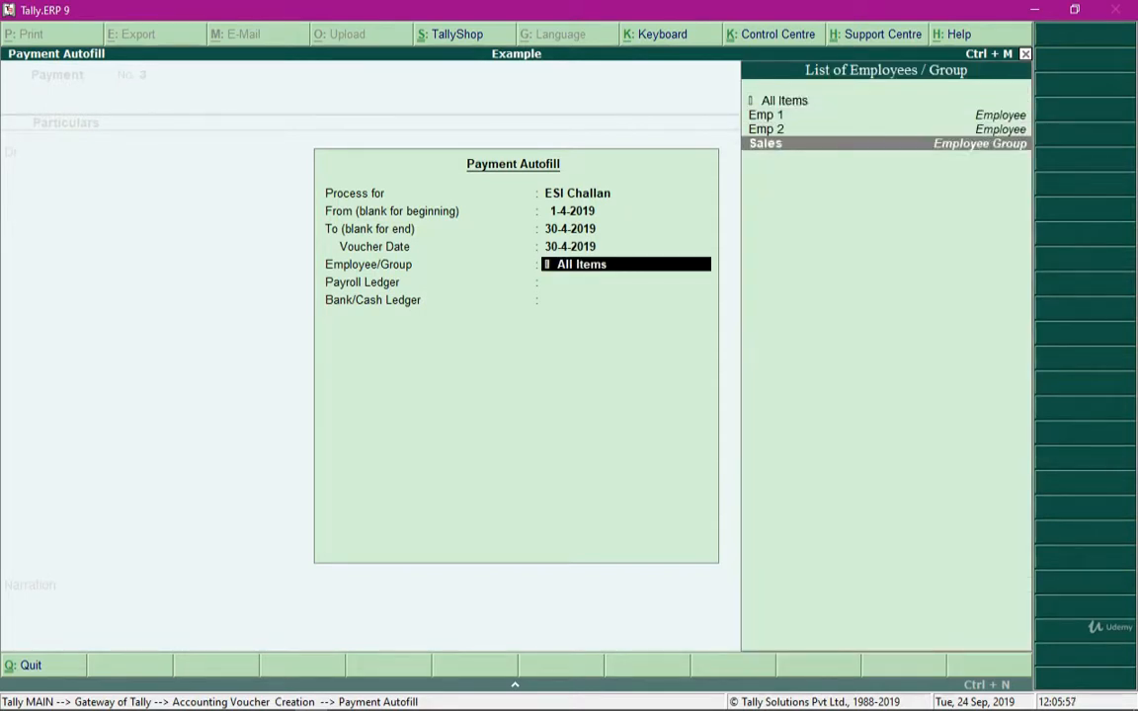
key(Return)
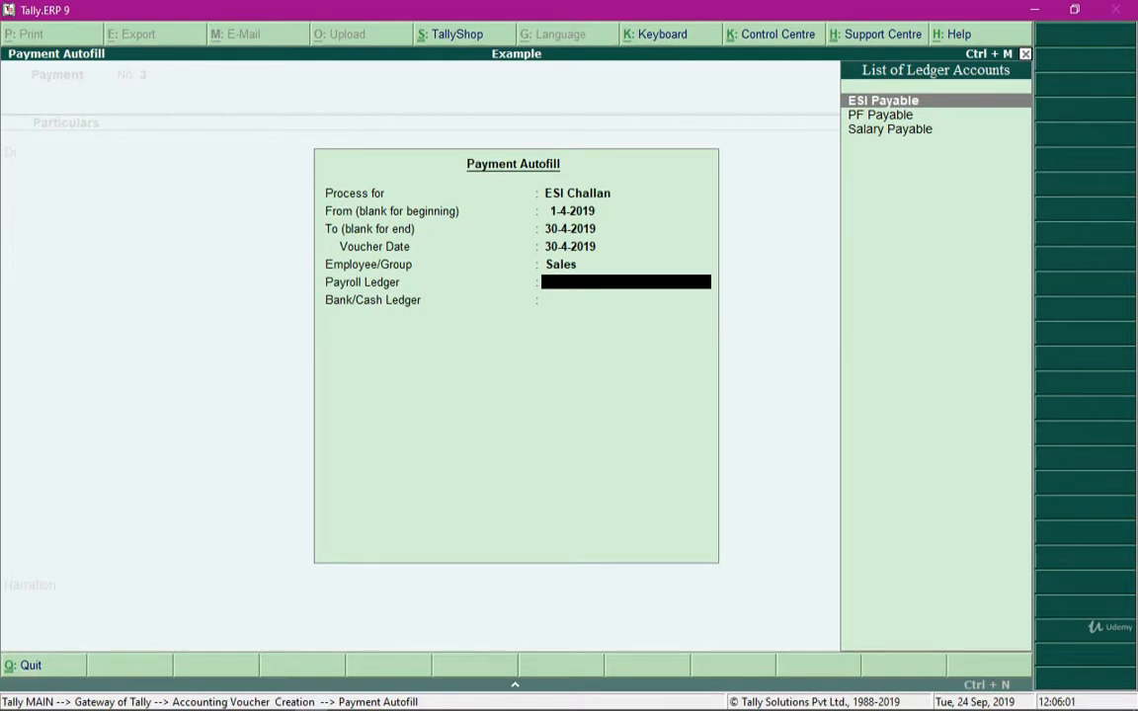
key(Return)
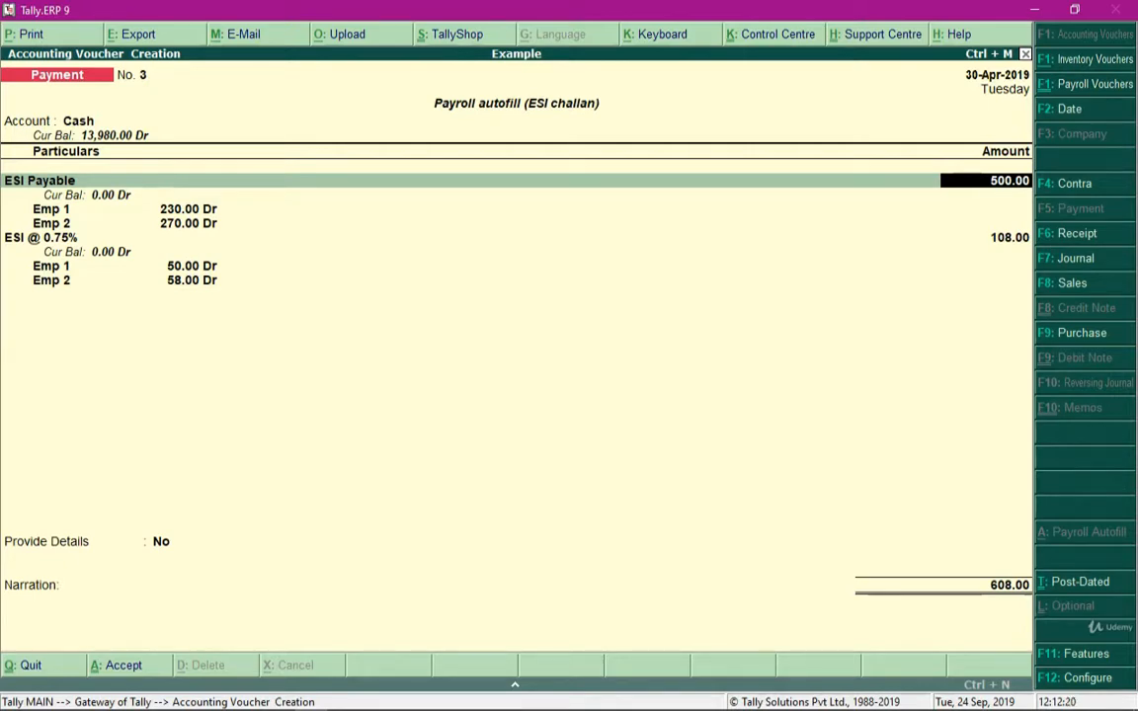
Preview the printed ESI challan for the payment voucher and zoom in to examine its details
key(Down)
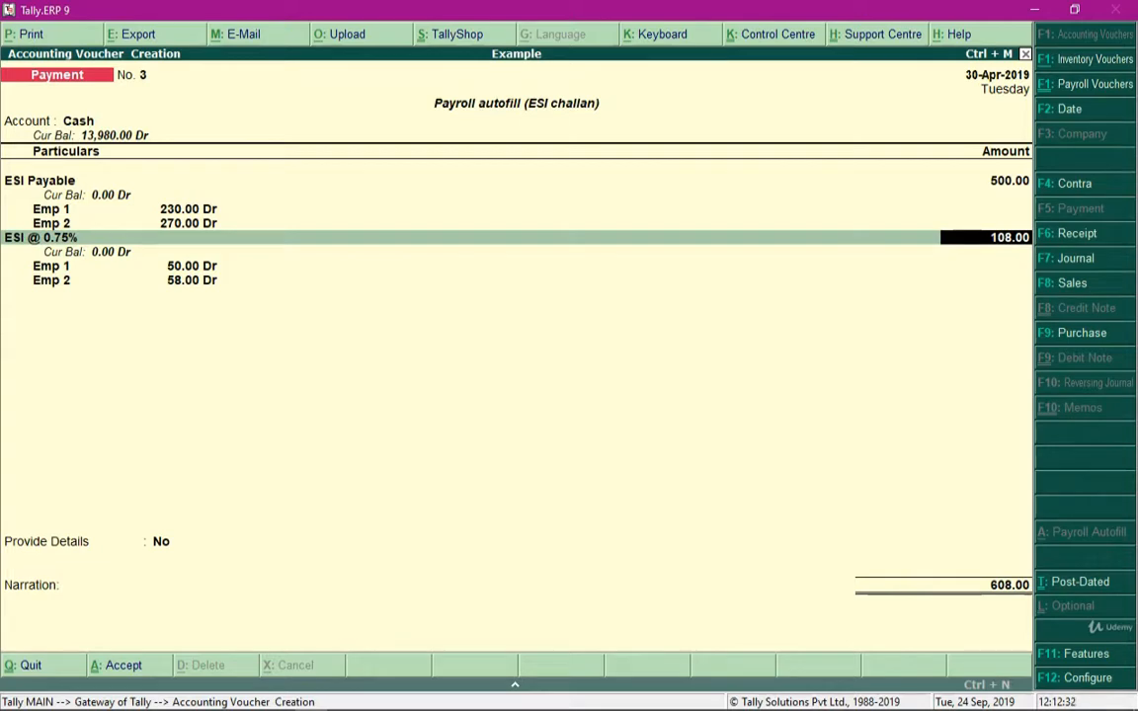
key(alt+p)
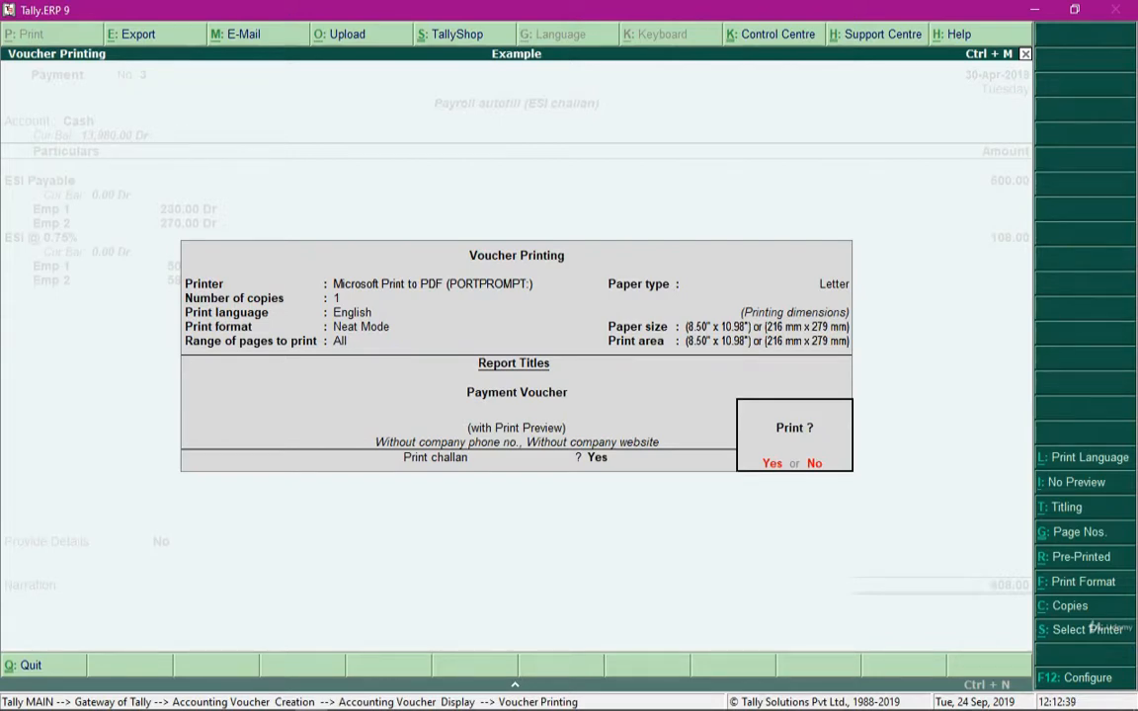
key(Return)
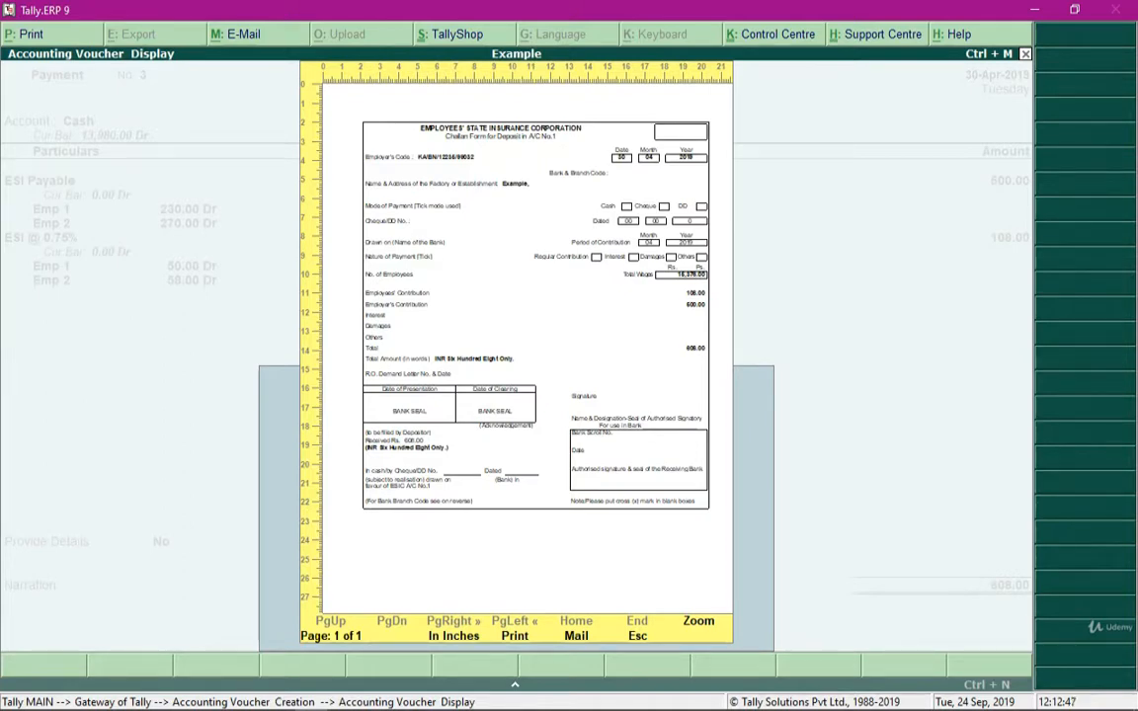
key(alt+z)
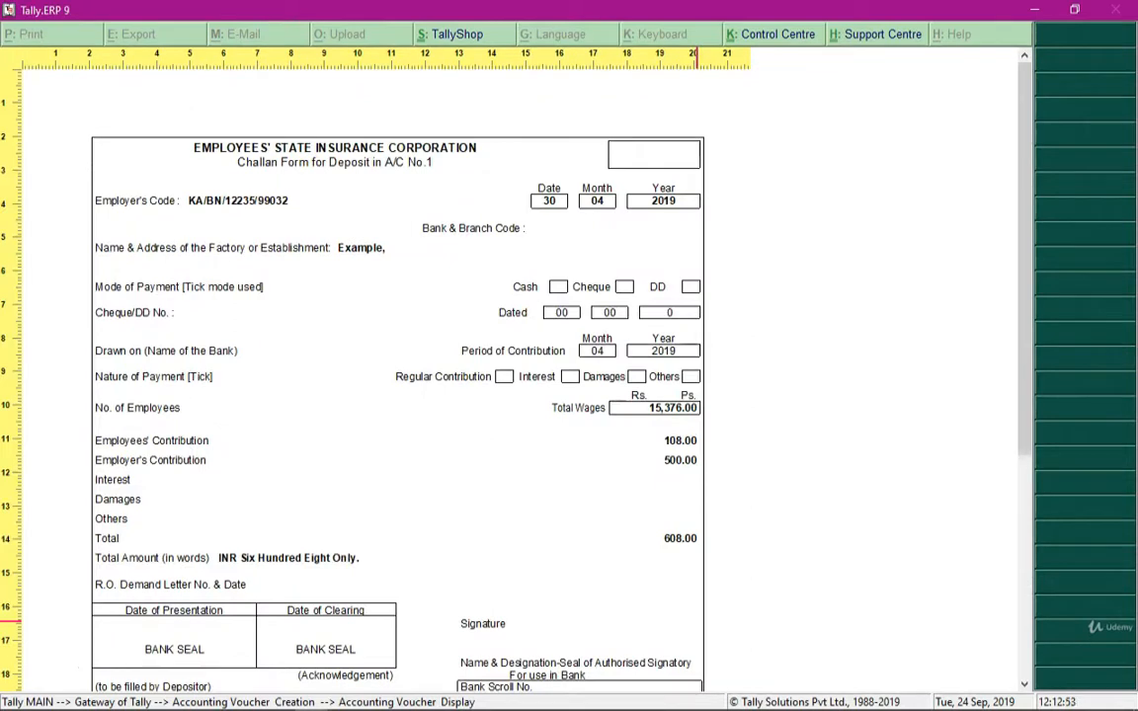